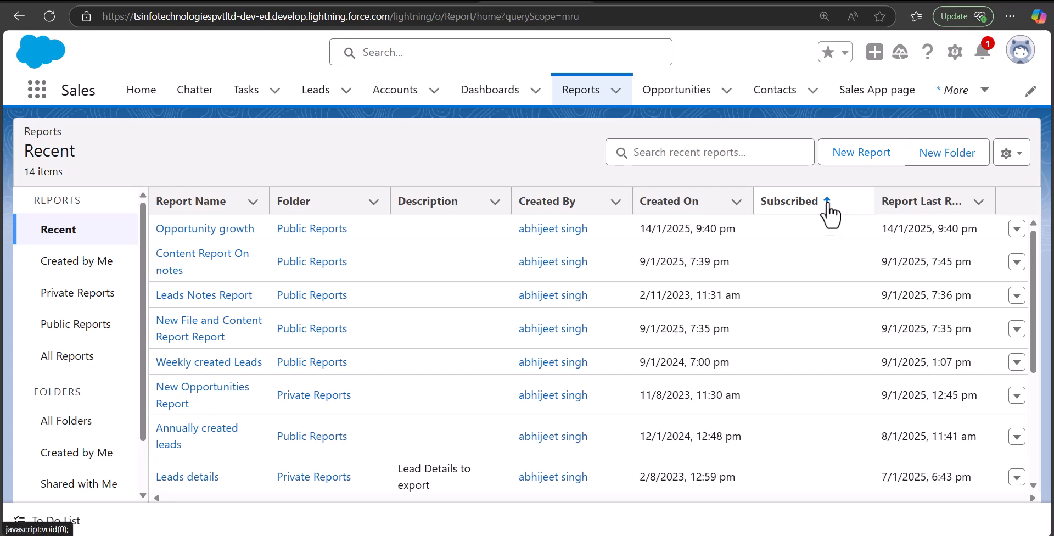
# Start a new report based on the standard Cases report type, found by searching all report types for "cases"
pyautogui.click(850, 160)
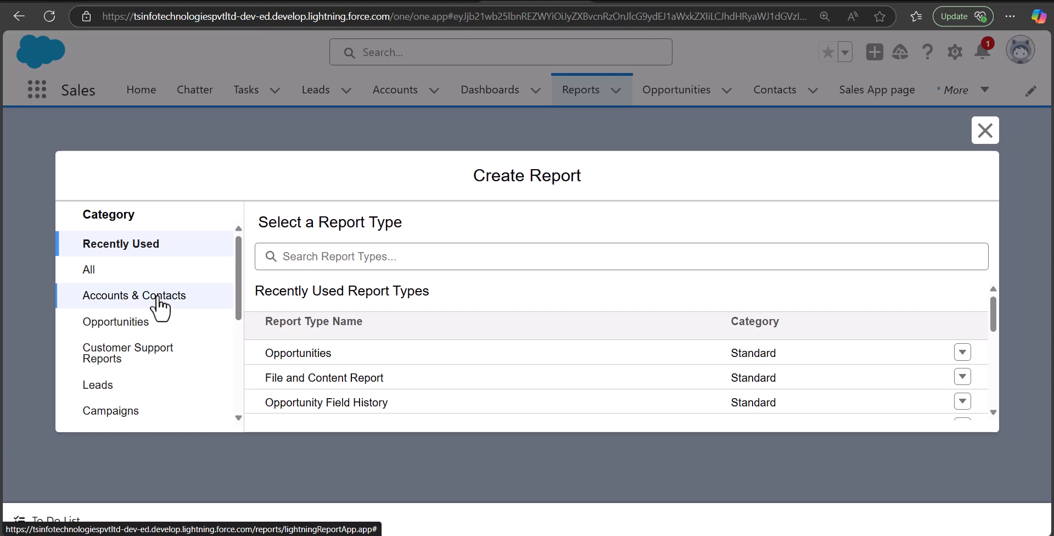
pyautogui.click(315, 262)
pyautogui.click(386, 255)
pyautogui.write('cases')
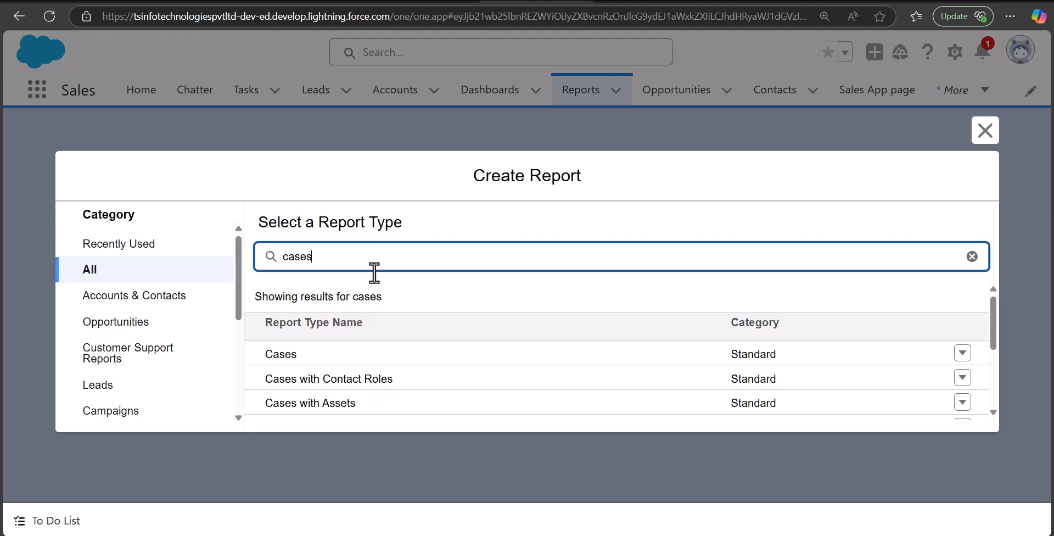
pyautogui.click(281, 354)
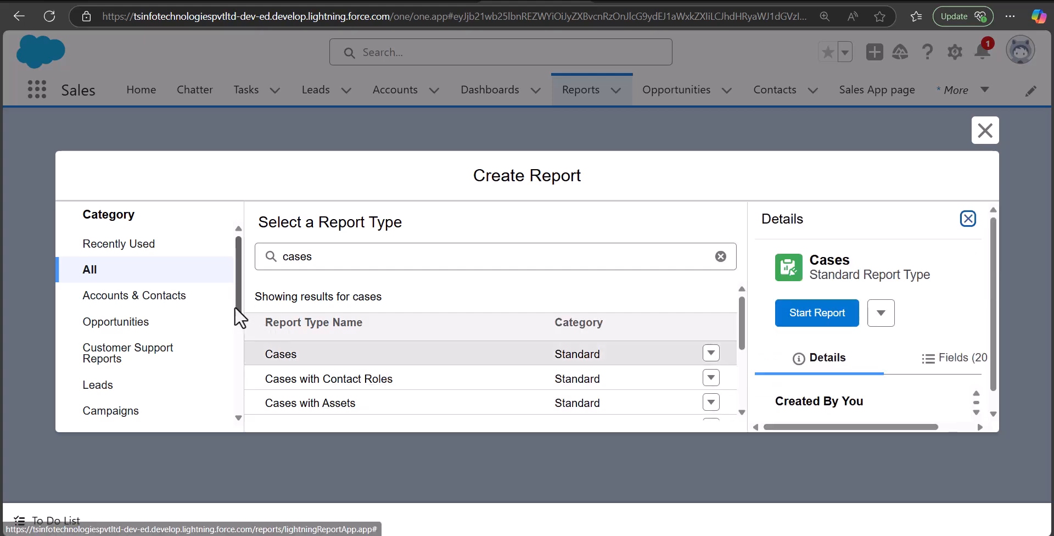
pyautogui.click(818, 314)
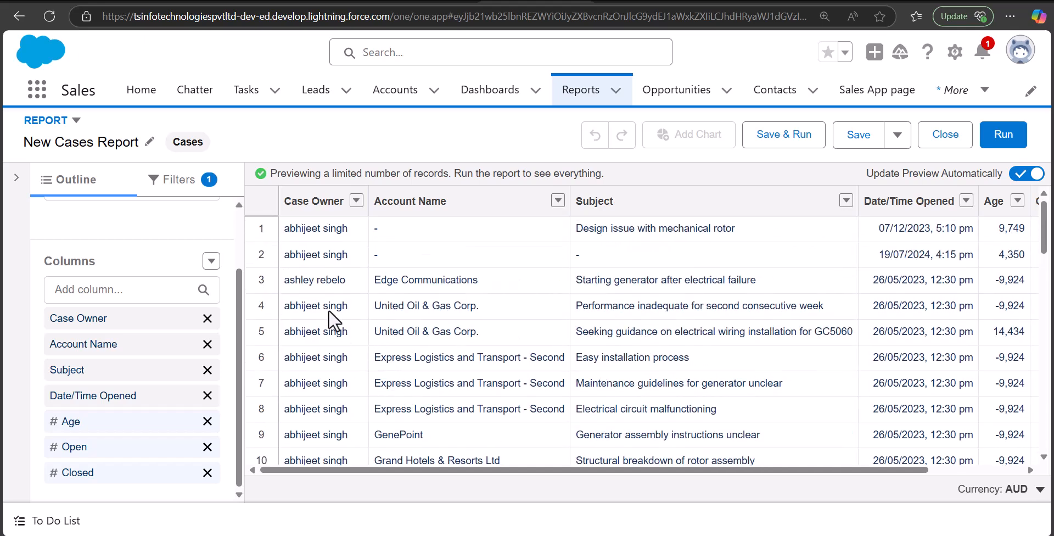
# Group the report rows by Case Owner
pyautogui.scroll(-10, 323, 274)
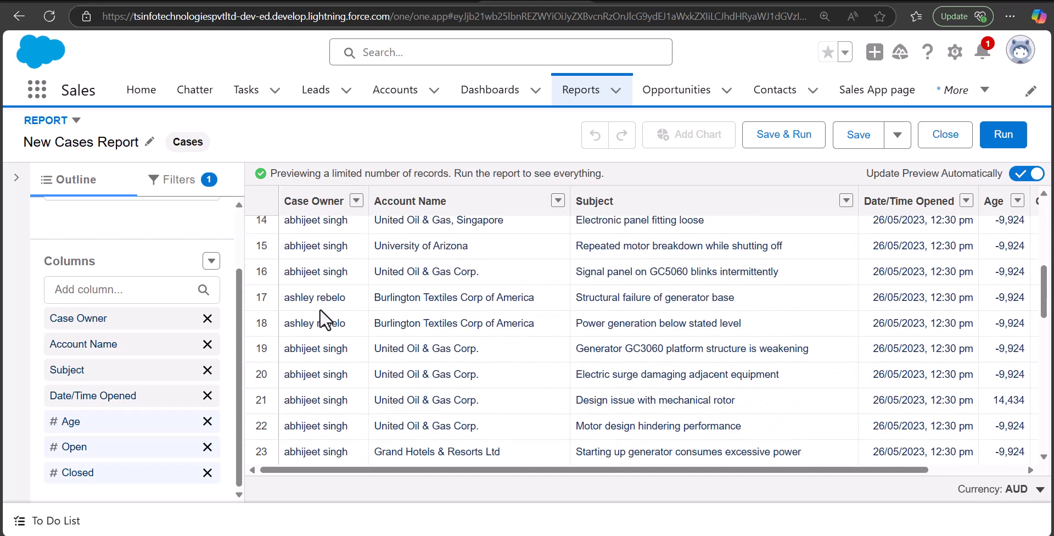
pyautogui.scroll(-8, 322, 366)
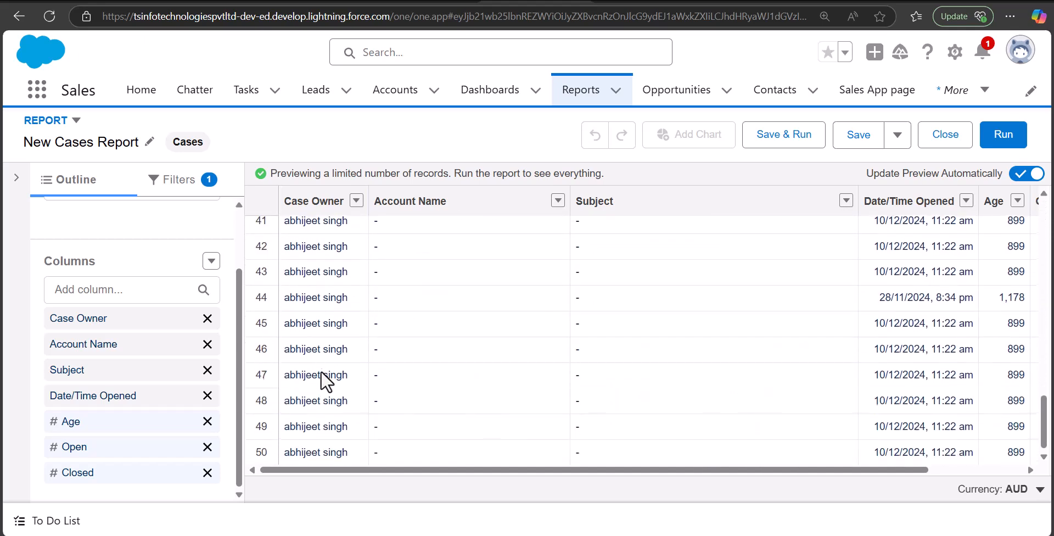
pyautogui.scroll(20, 358, 319)
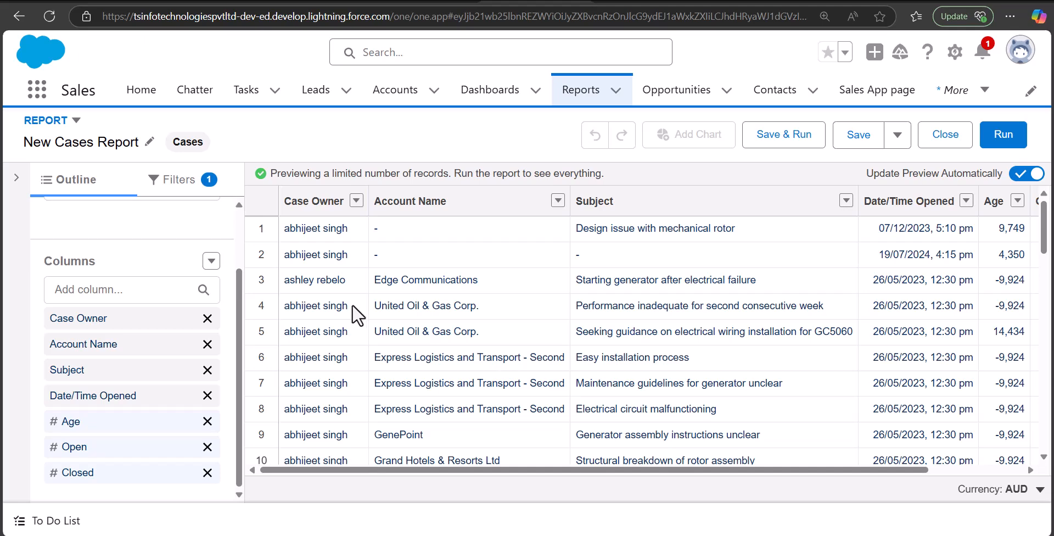
pyautogui.scroll(3, 184, 345)
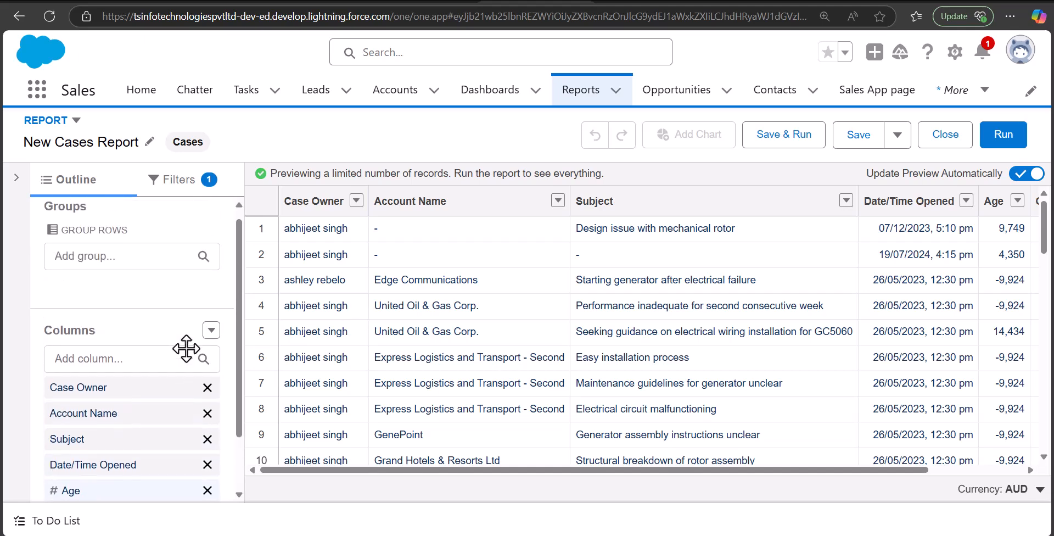
pyautogui.click(103, 268)
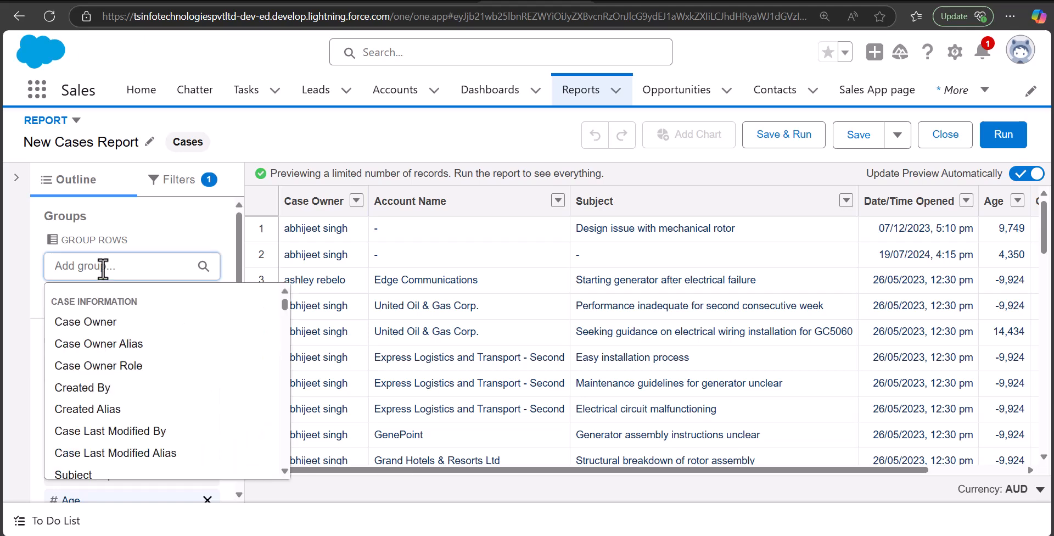
pyautogui.write('case')
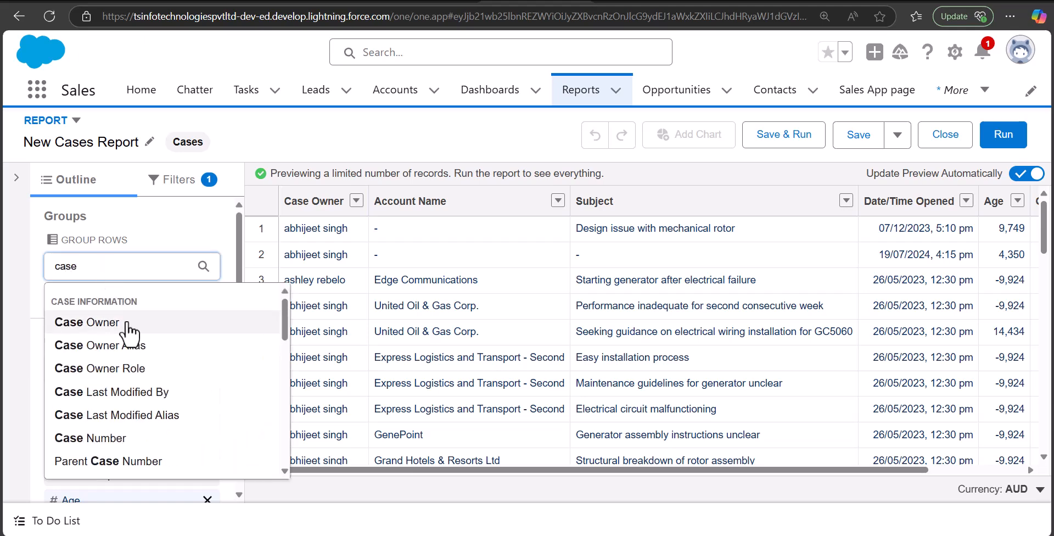
pyautogui.click(129, 324)
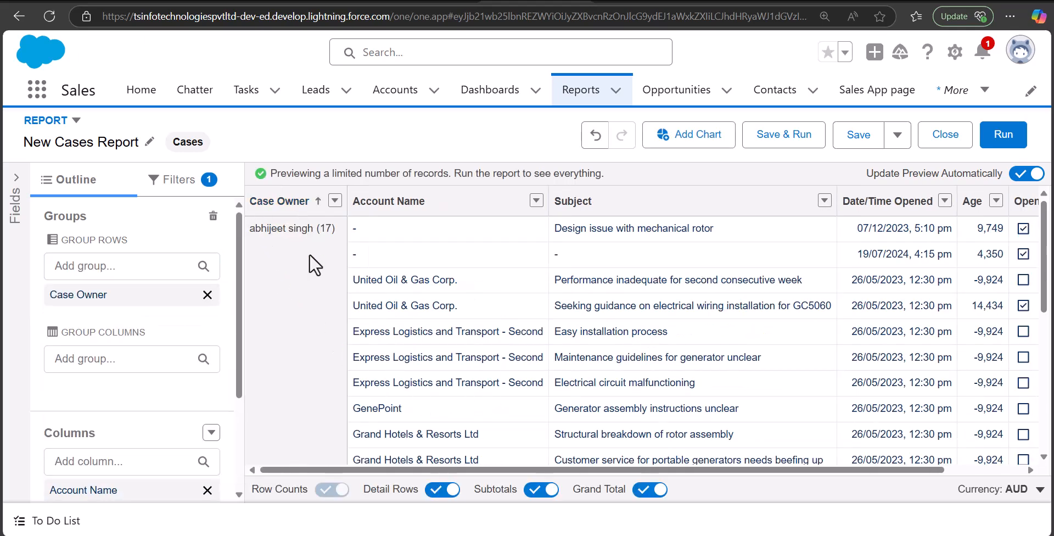
# Set the report's Show Me filter to My cases and apply it
pyautogui.scroll(-6, 308, 254)
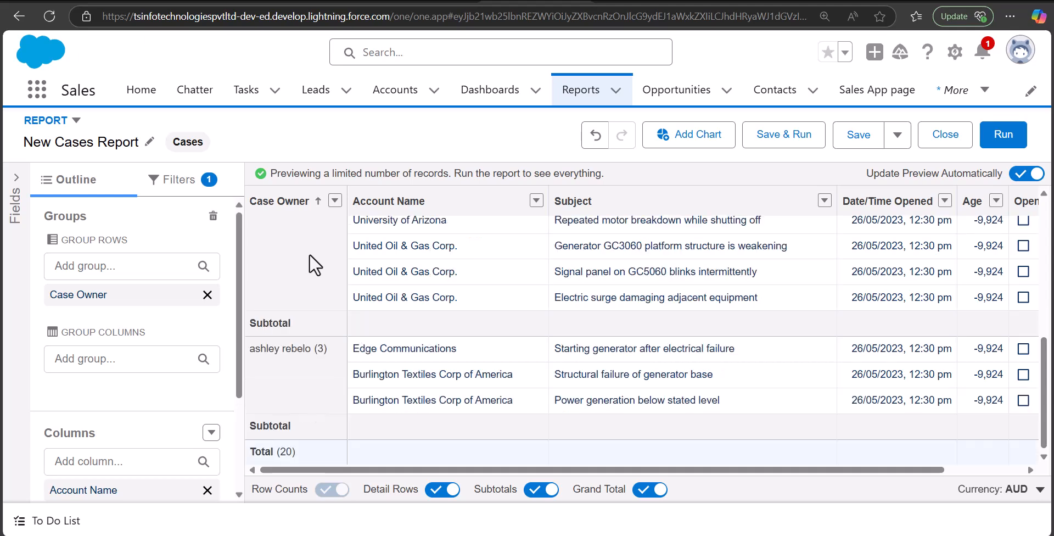
pyautogui.scroll(5, 308, 254)
pyautogui.scroll(2, 308, 254)
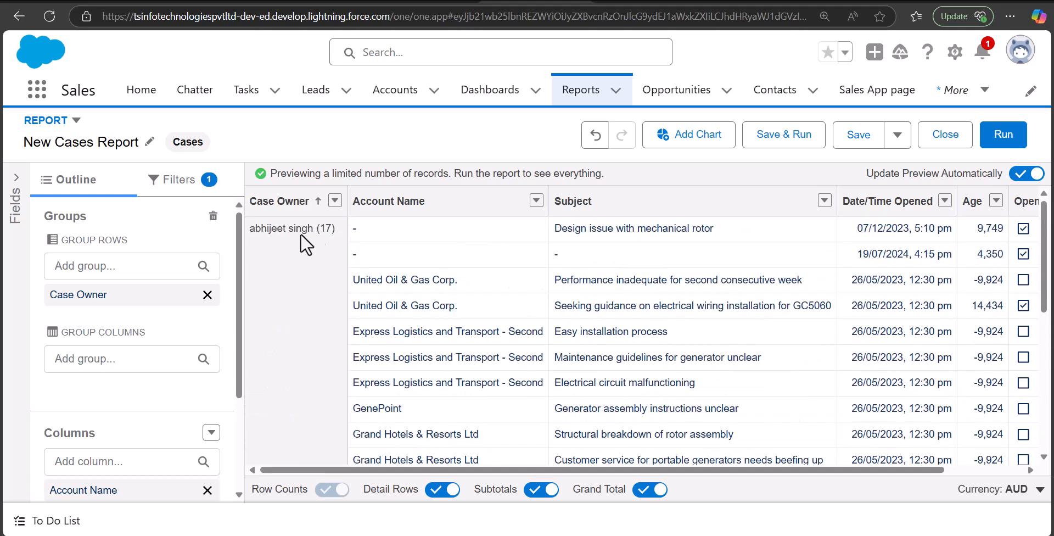
pyautogui.scroll(-7, 296, 288)
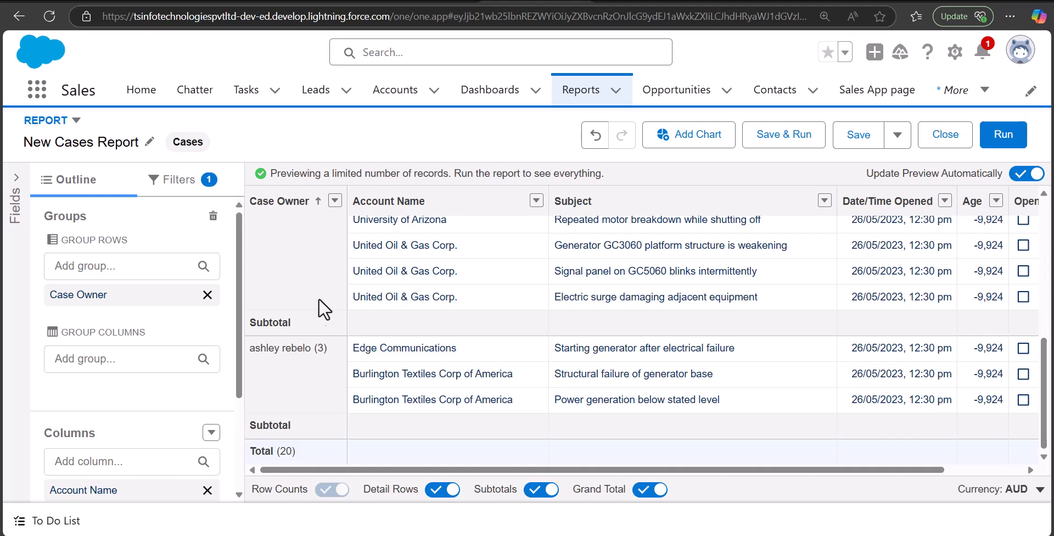
pyautogui.click(165, 187)
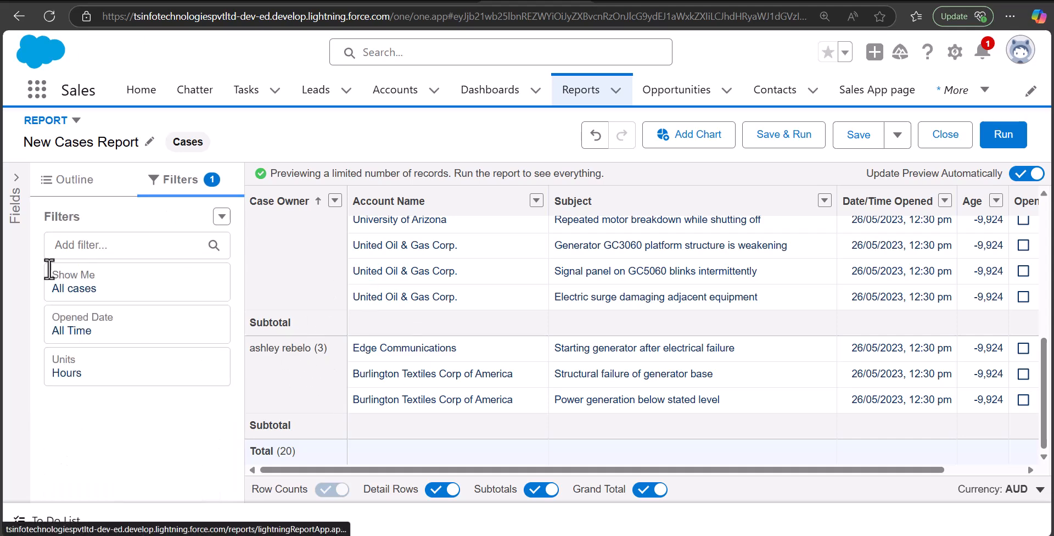
pyautogui.click(135, 285)
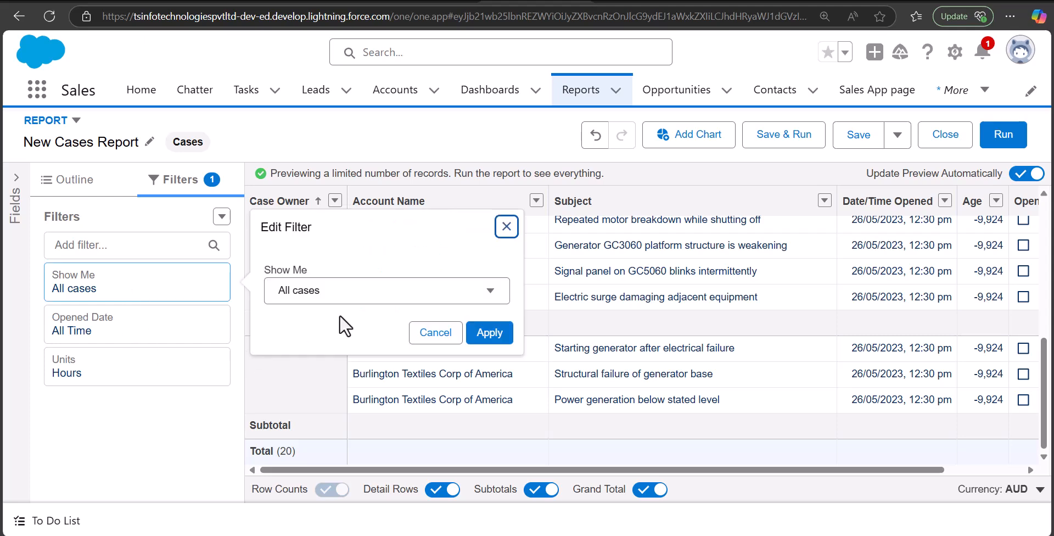
pyautogui.click(367, 299)
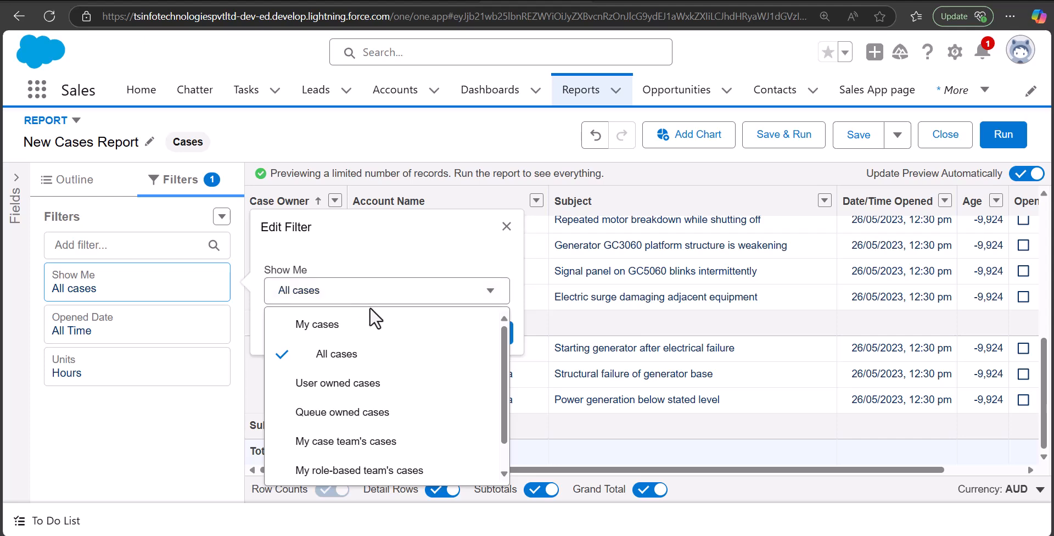
pyautogui.click(387, 330)
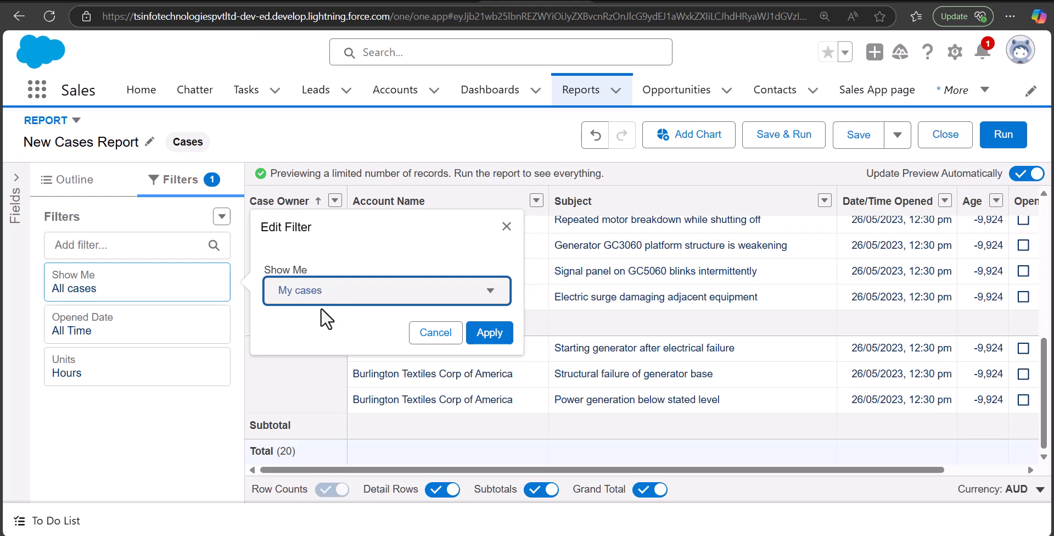
pyautogui.click(490, 333)
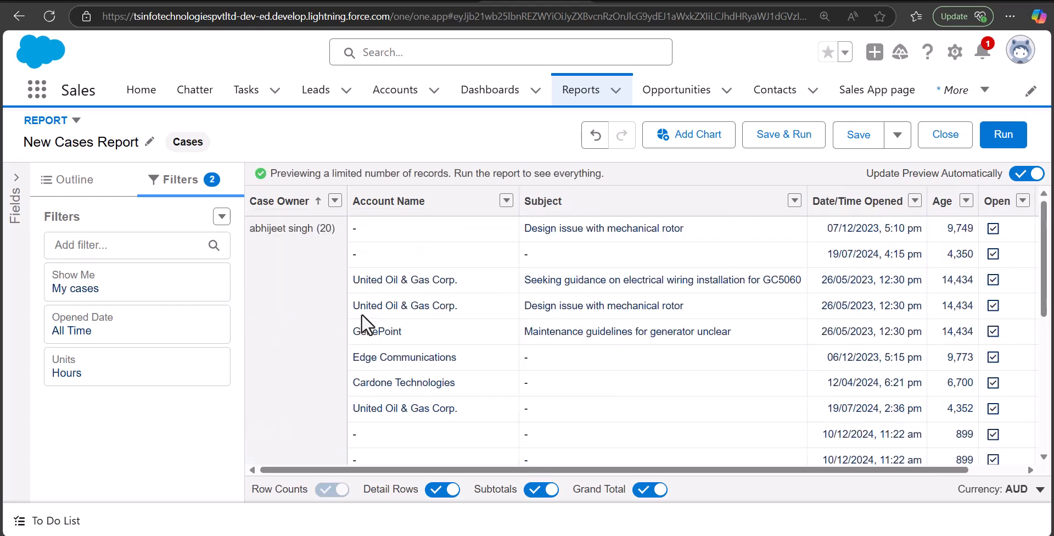
# Examine the filtered report preview, checking the case owner grouping, the listed cases and the total rows
pyautogui.scroll(-5, 311, 278)
pyautogui.scroll(-1, 311, 335)
pyautogui.scroll(1, 311, 335)
pyautogui.scroll(-1, 311, 335)
pyautogui.scroll(1, 312, 334)
pyautogui.scroll(5, 311, 378)
pyautogui.scroll(-6, 308, 350)
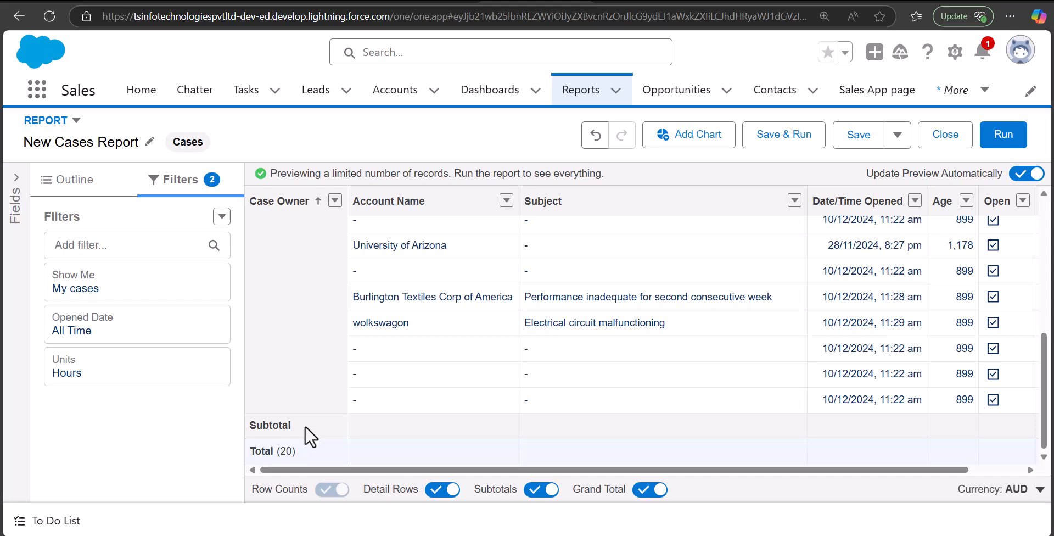
pyautogui.scroll(5, 305, 426)
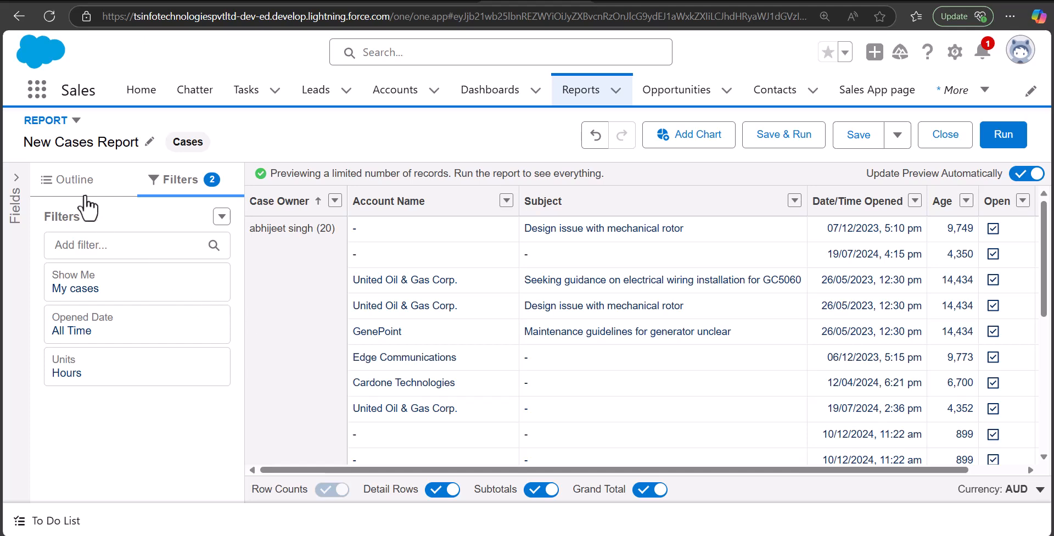
# Remove the Open column from the report and add it back as the last column
pyautogui.click(79, 185)
pyautogui.scroll(-3, 184, 404)
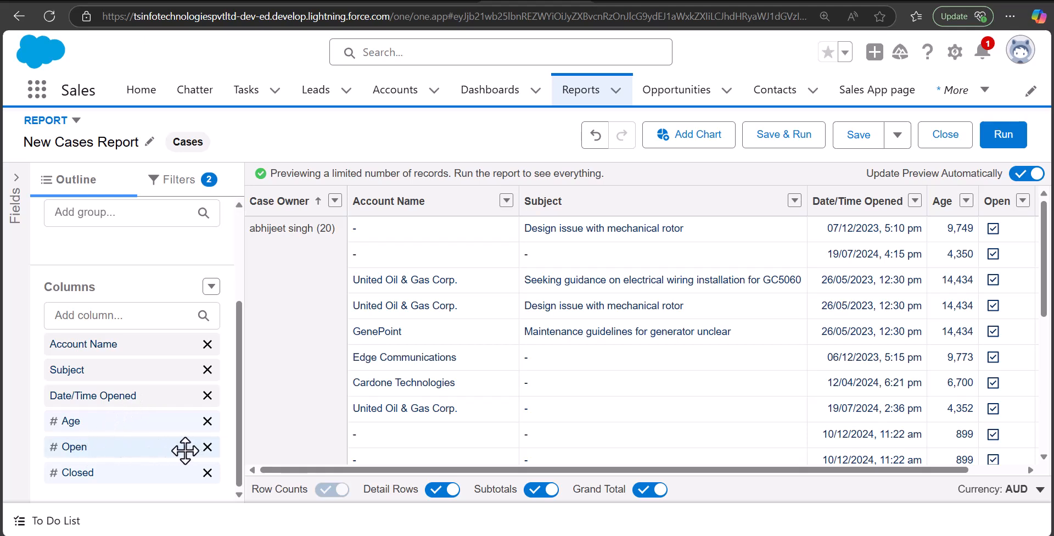
pyautogui.click(107, 322)
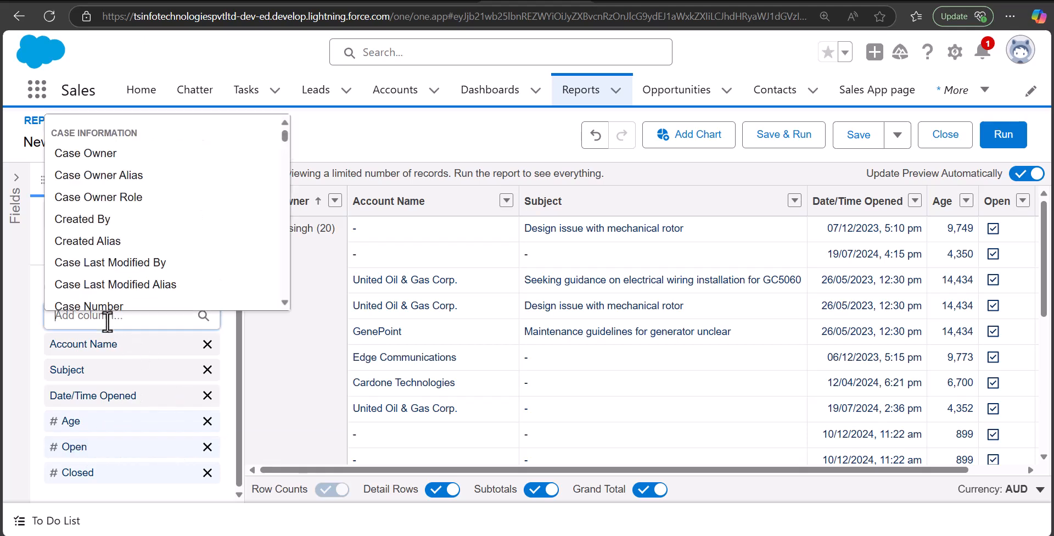
pyautogui.click(290, 340)
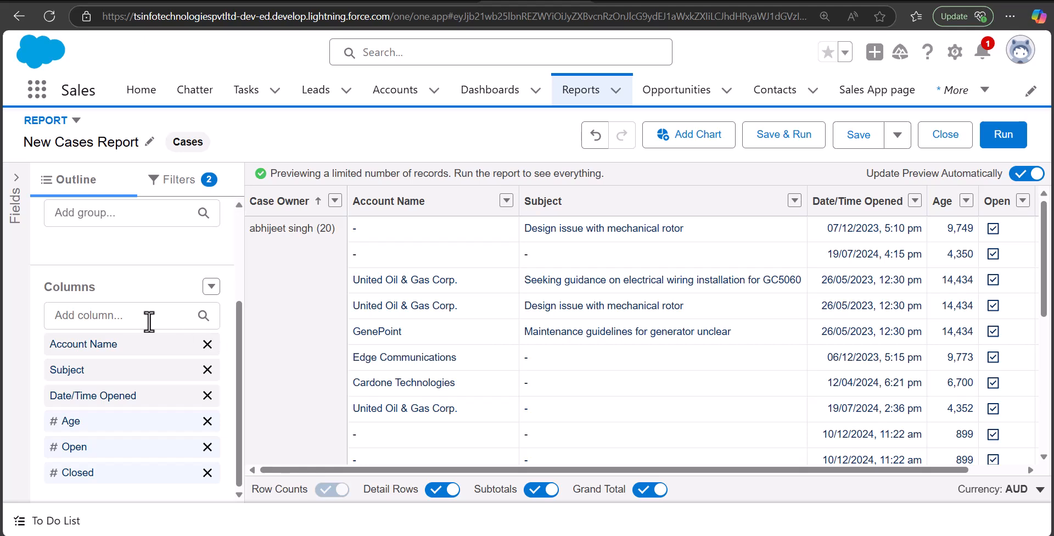
pyautogui.click(207, 446)
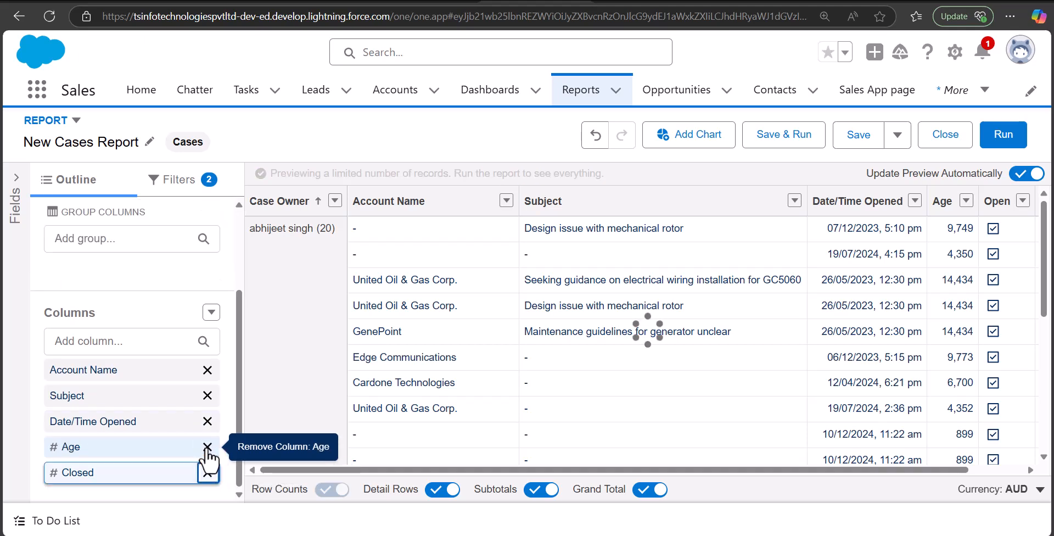
pyautogui.click(120, 341)
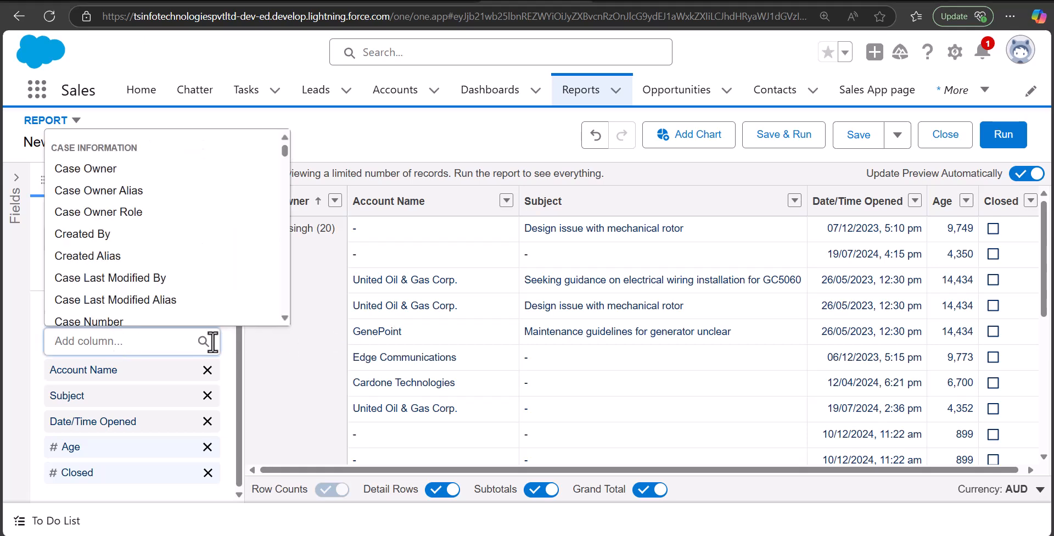
pyautogui.write('op')
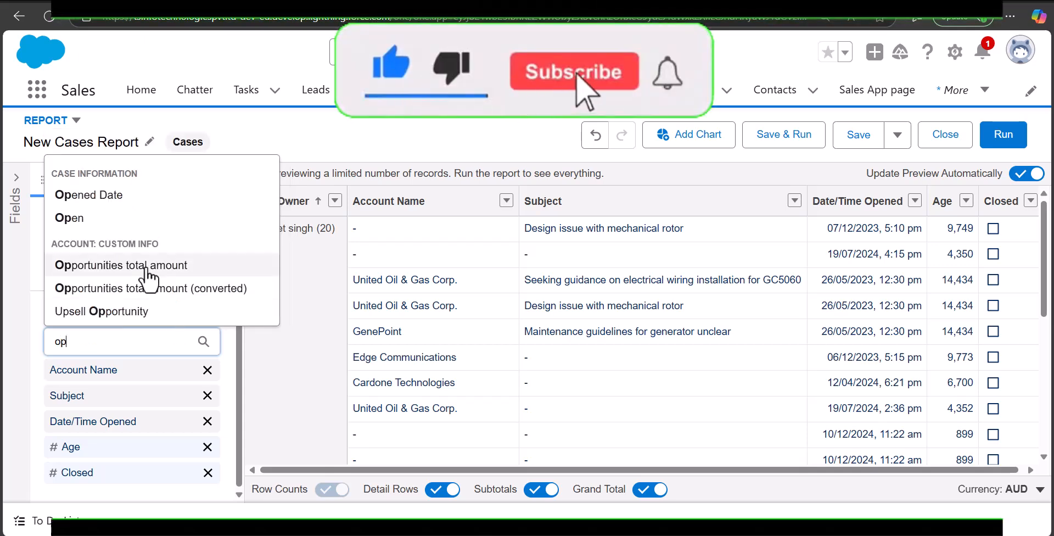
pyautogui.click(102, 219)
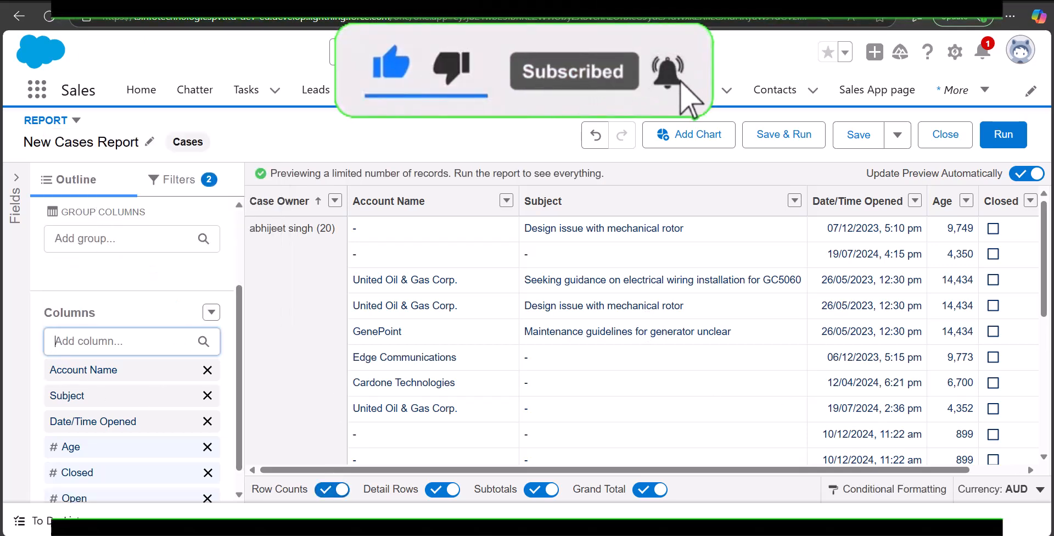
# Examine the Open and Closed columns across the cases listed in the report preview
pyautogui.moveTo(745, 471); pyautogui.dragTo(915, 476)
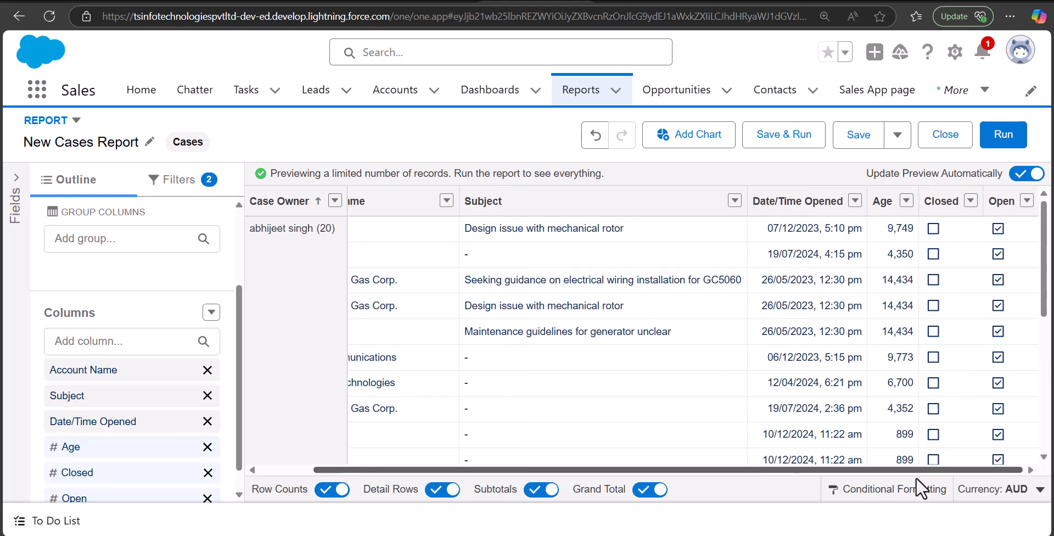
pyautogui.scroll(-5, 999, 357)
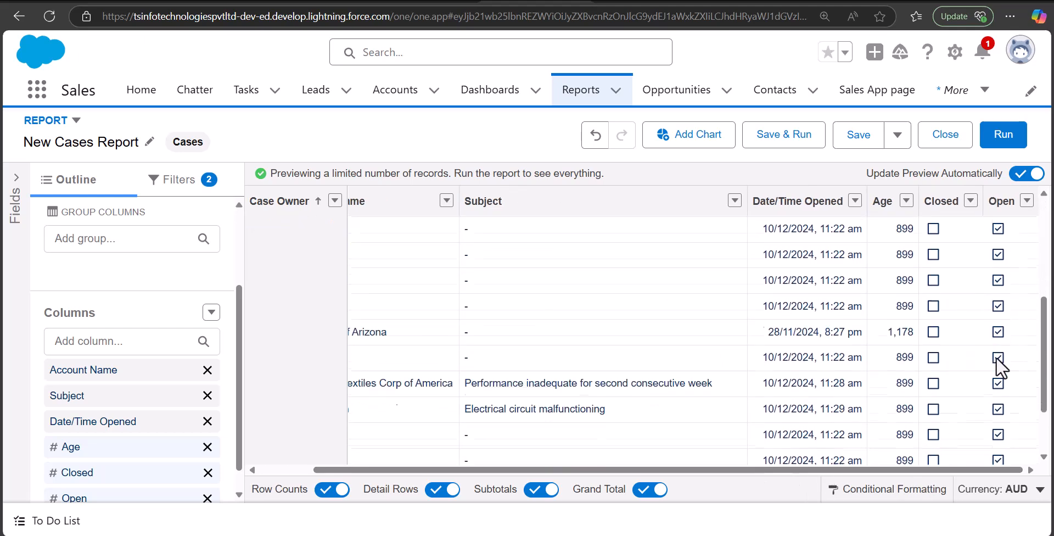
pyautogui.scroll(5, 551, 374)
pyautogui.scroll(-5, 662, 332)
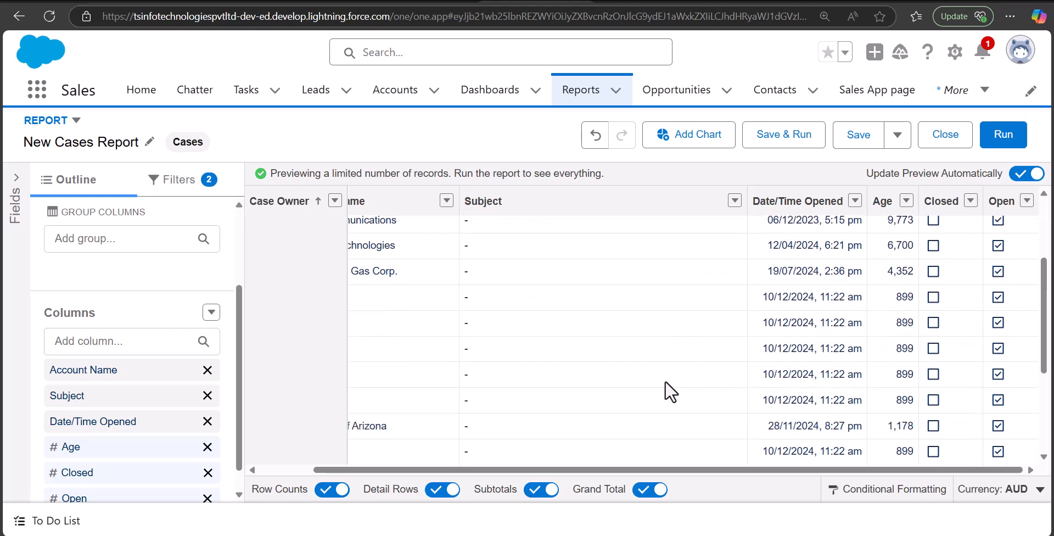
pyautogui.scroll(2, 541, 393)
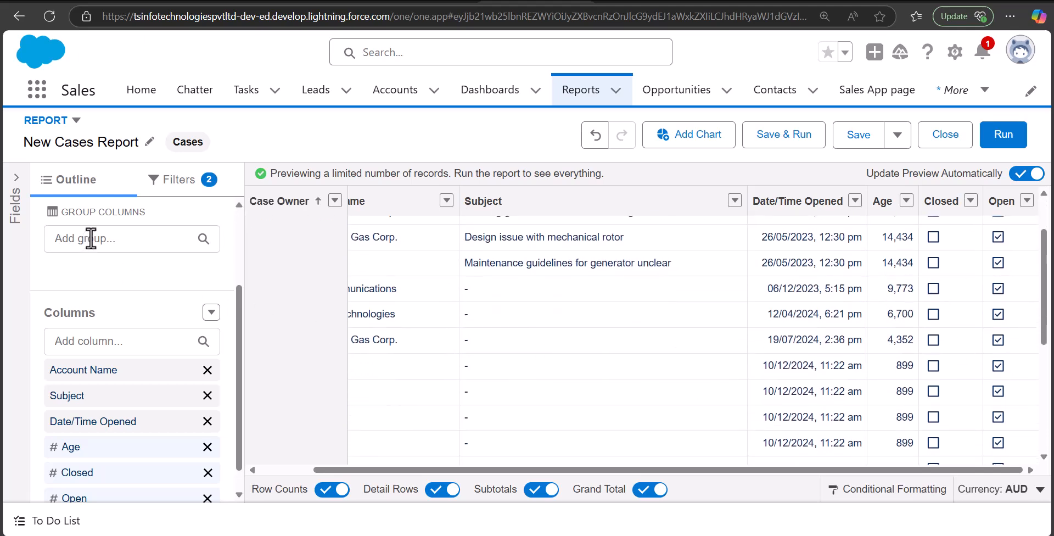
# Add a report filter on the Open field with the value True and apply it
pyautogui.click(175, 181)
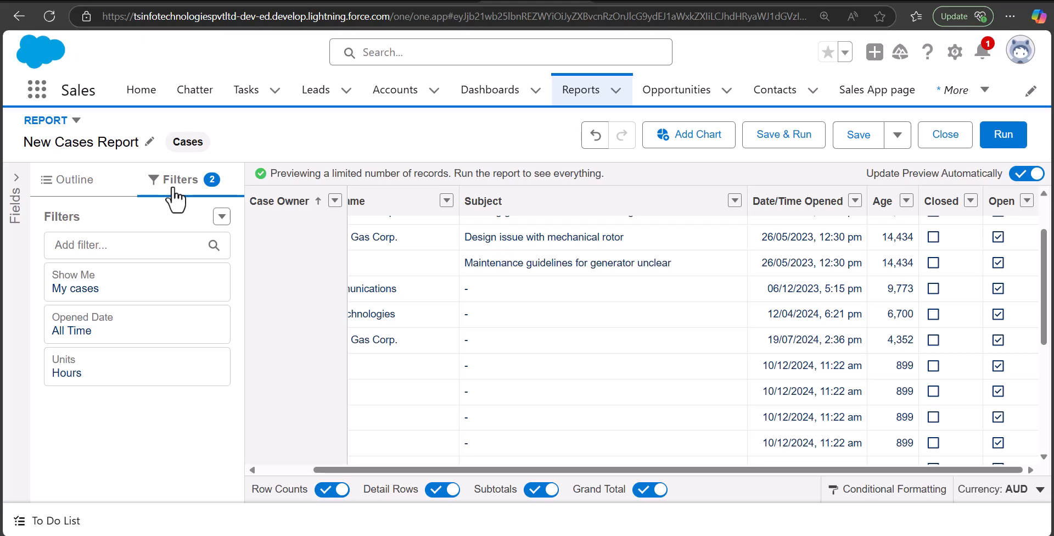
pyautogui.click(134, 245)
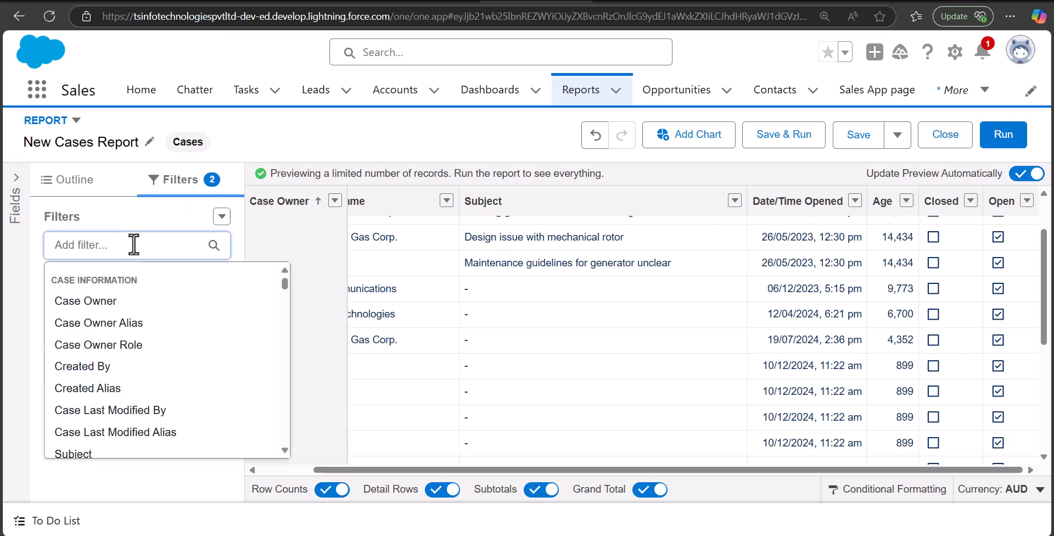
pyautogui.write('op')
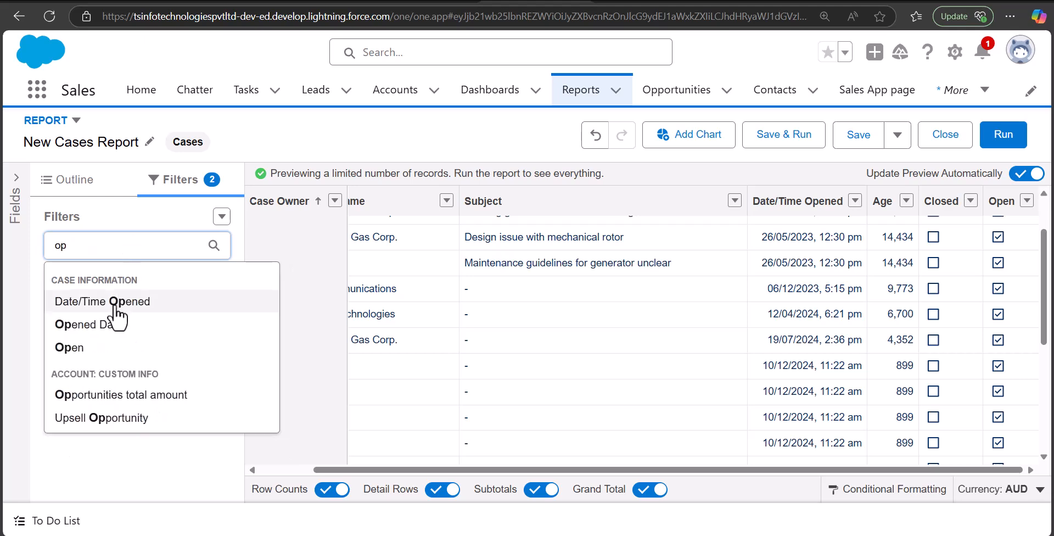
pyautogui.click(89, 353)
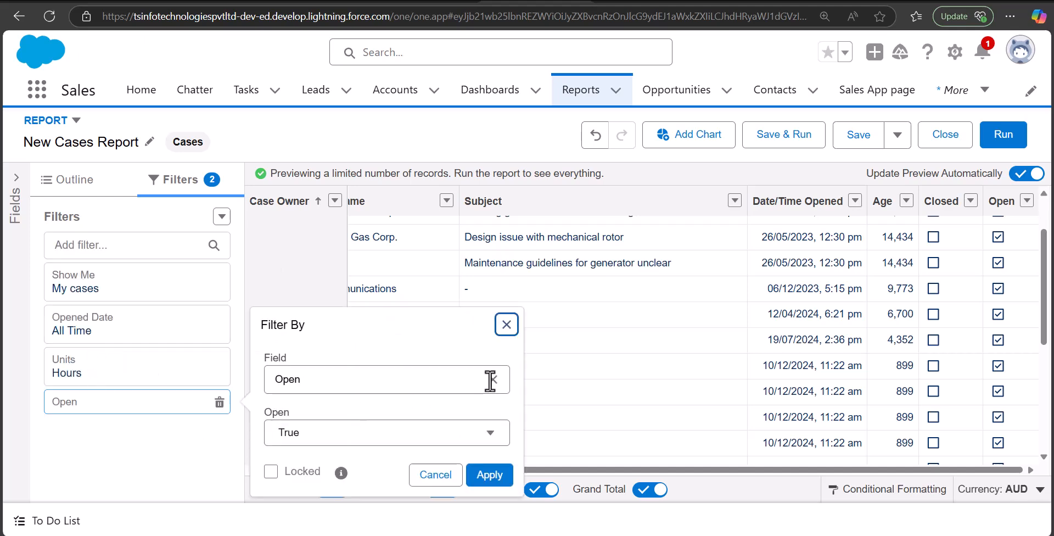
pyautogui.click(445, 431)
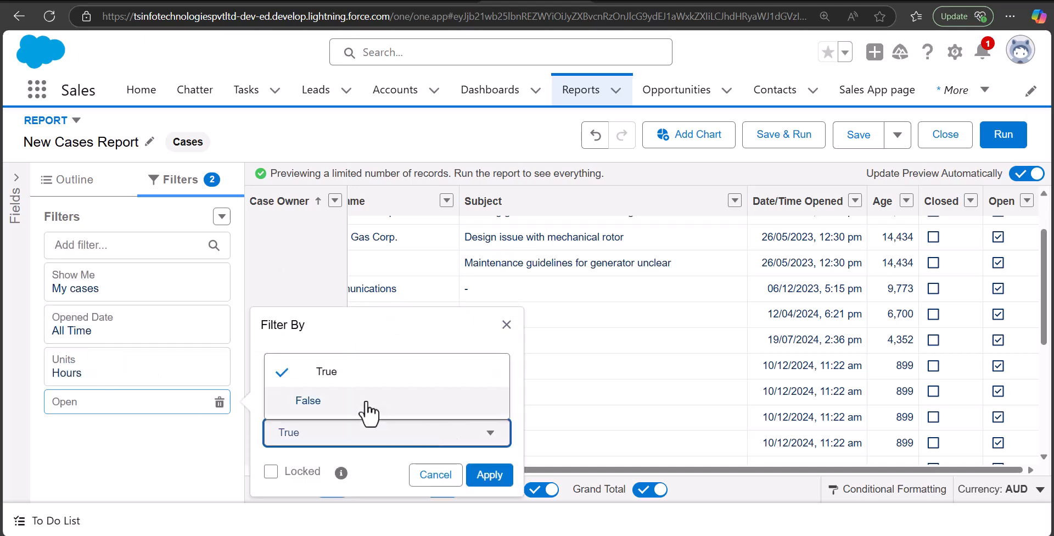
pyautogui.click(364, 377)
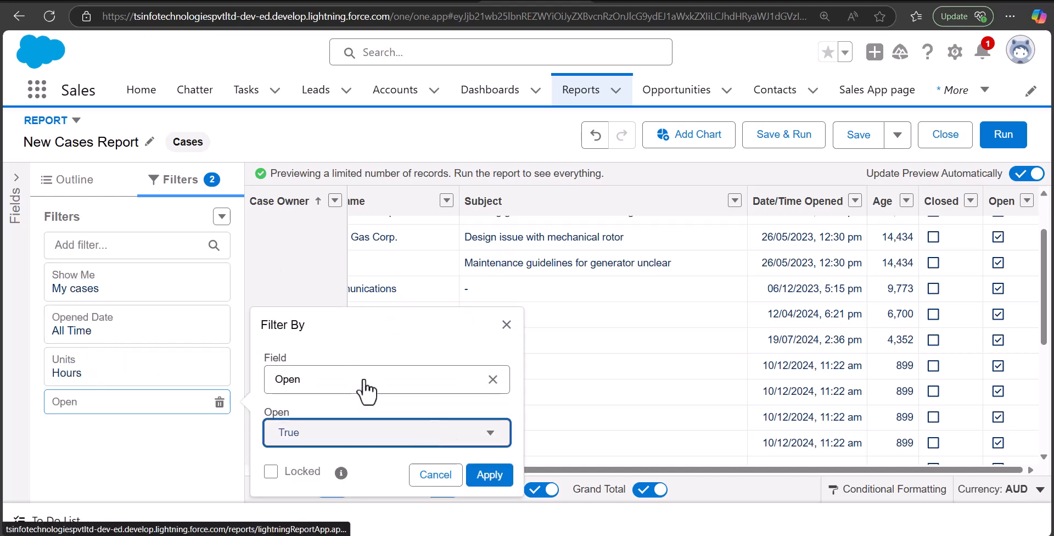
pyautogui.click(396, 448)
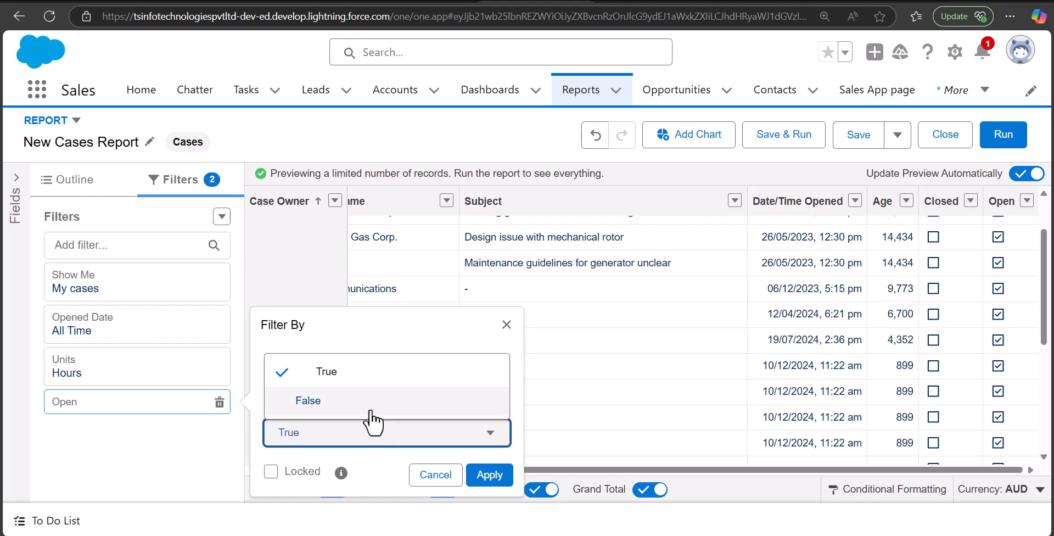
pyautogui.click(401, 442)
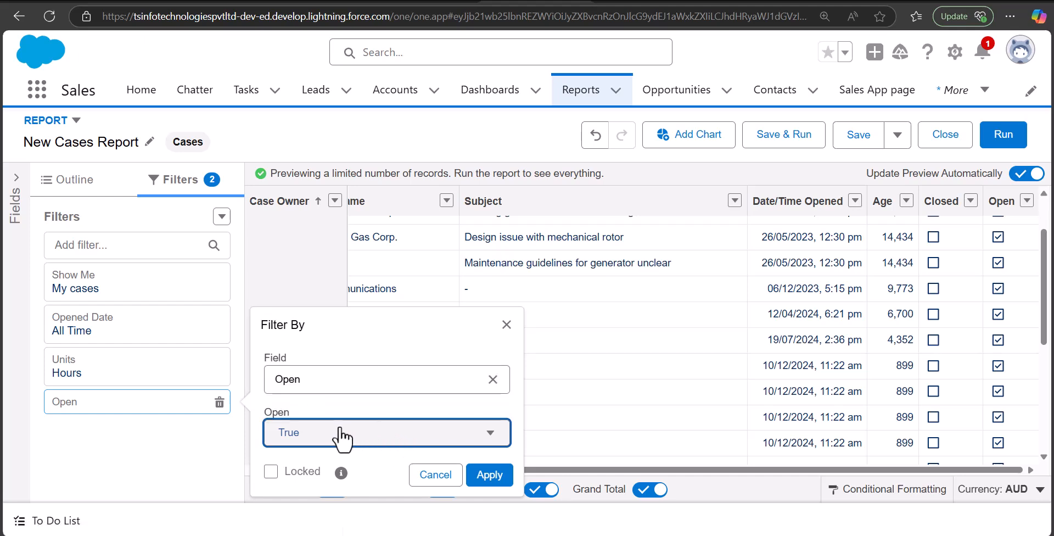
pyautogui.click(503, 476)
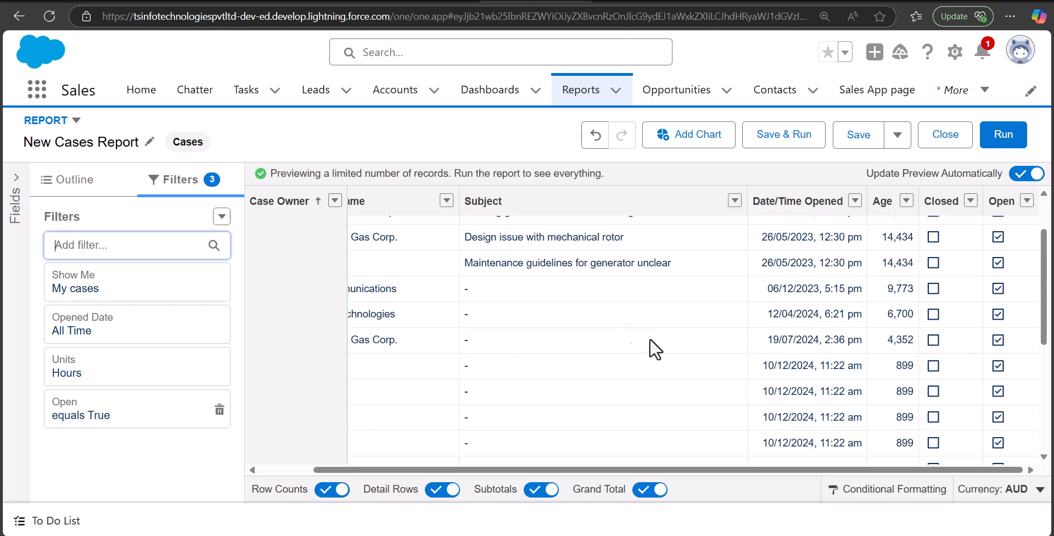
# Start saving and running the report, naming it "Open case report" and generating its unique name
pyautogui.click(823, 467)
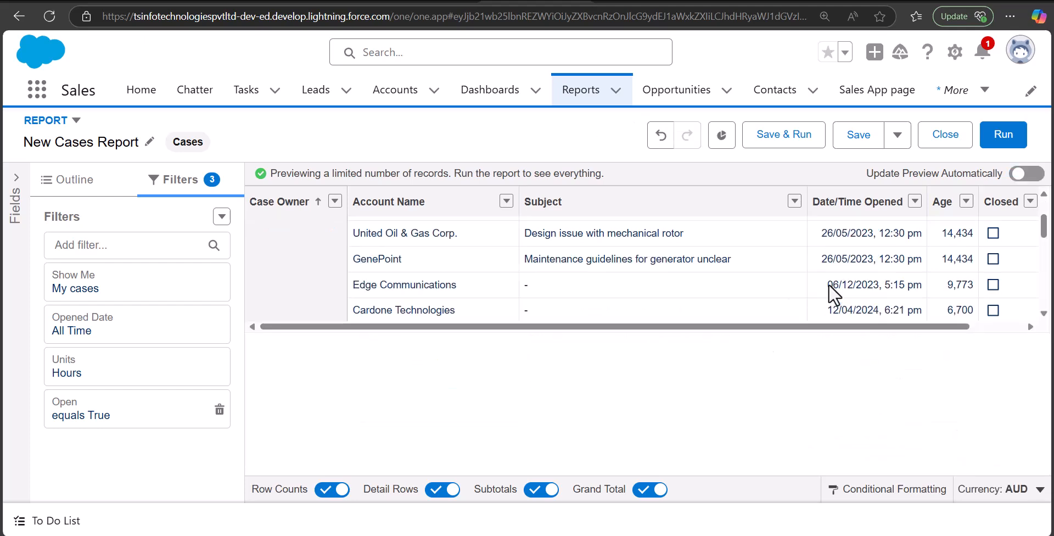
pyautogui.click(793, 137)
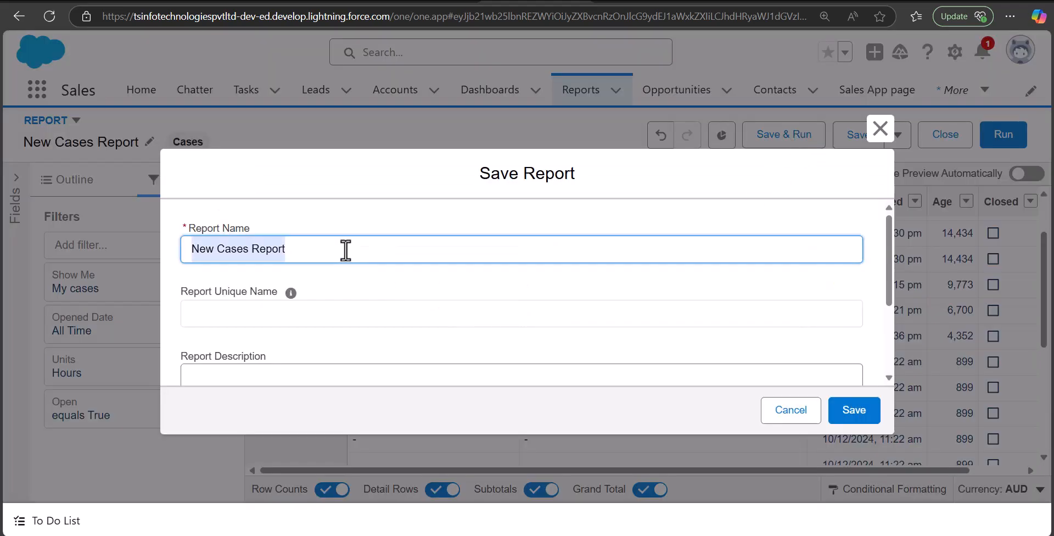
pyautogui.write('Open case report')
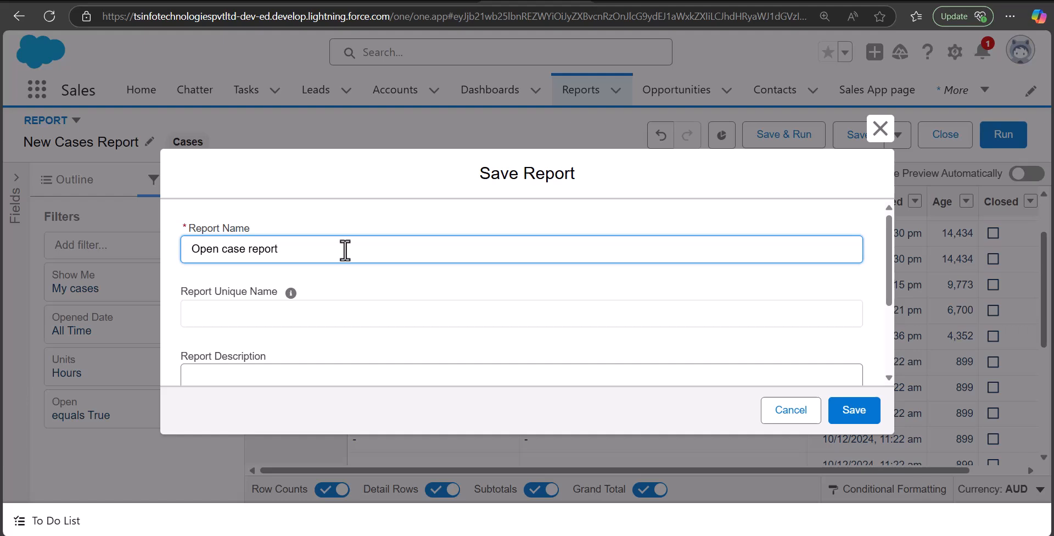
pyautogui.scroll(-1, 354, 275)
pyautogui.click(329, 248)
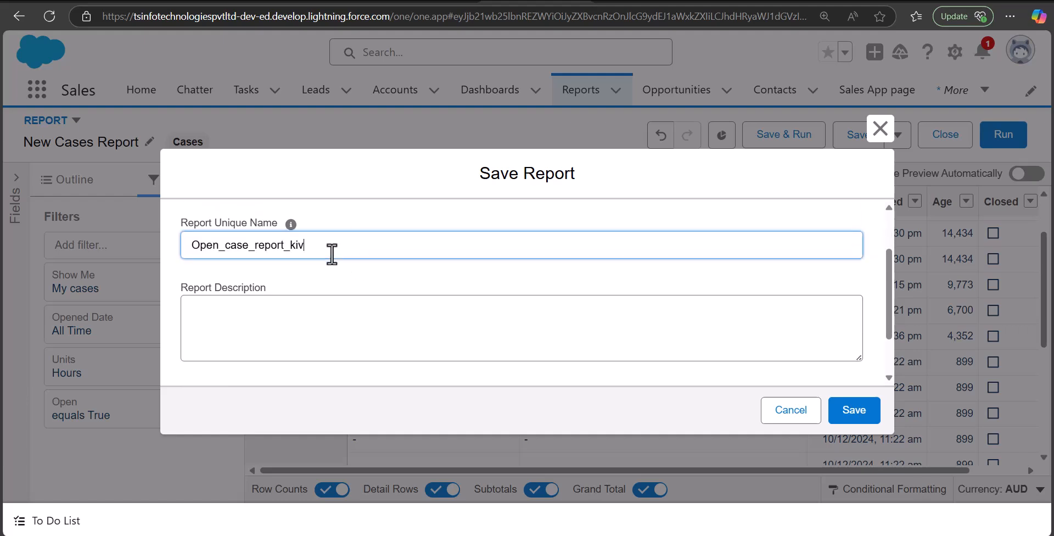
# Choose Public Reports as the report's folder and save the report
pyautogui.scroll(-1, 443, 281)
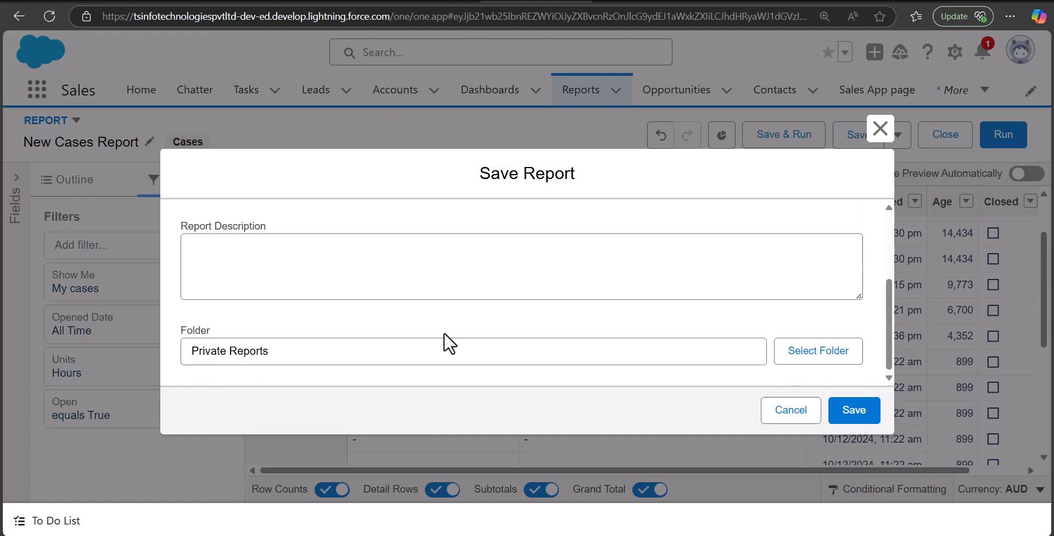
pyautogui.click(820, 356)
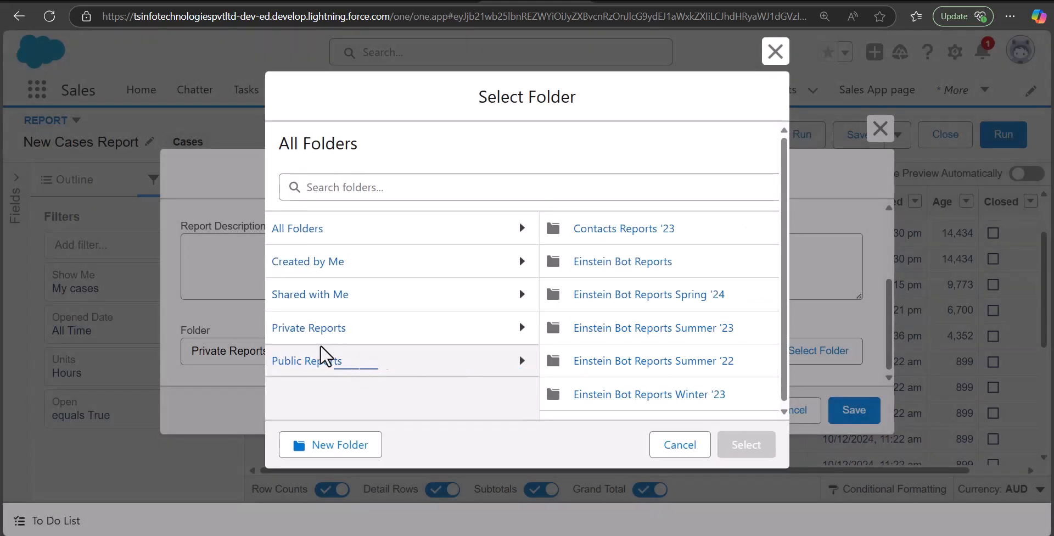
pyautogui.click(350, 365)
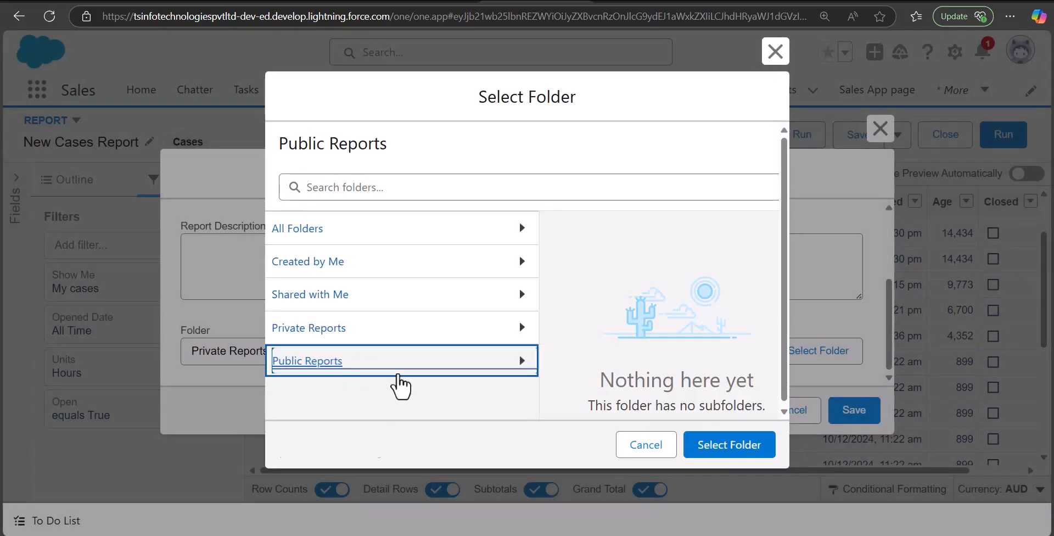
pyautogui.click(646, 444)
pyautogui.scroll(3, 432, 305)
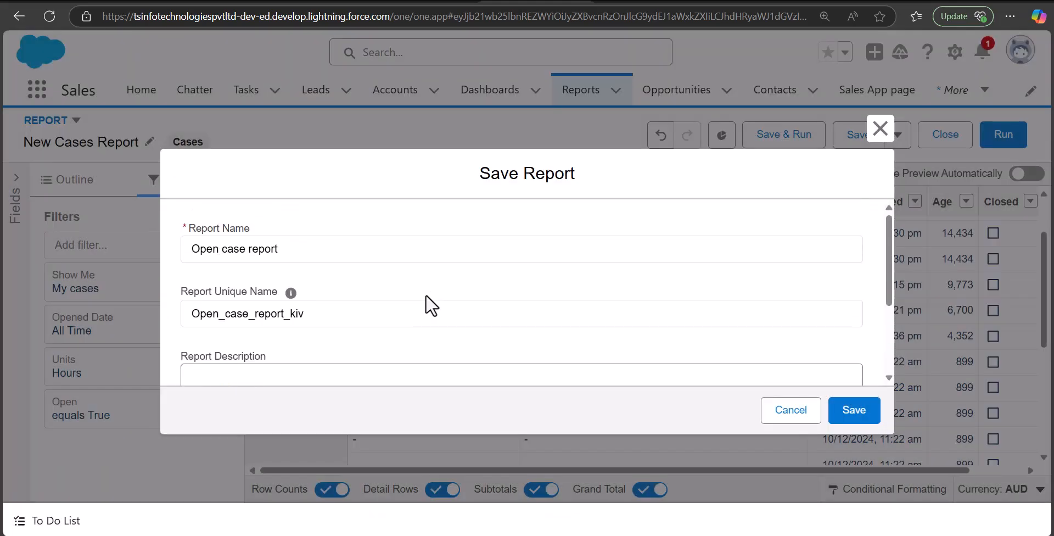
pyautogui.scroll(-3, 431, 305)
pyautogui.click(855, 411)
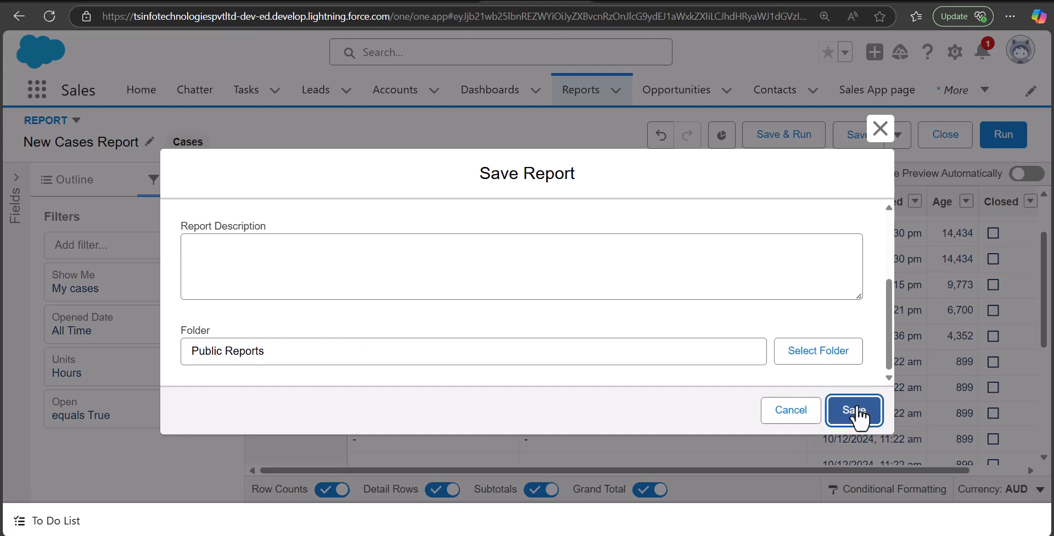